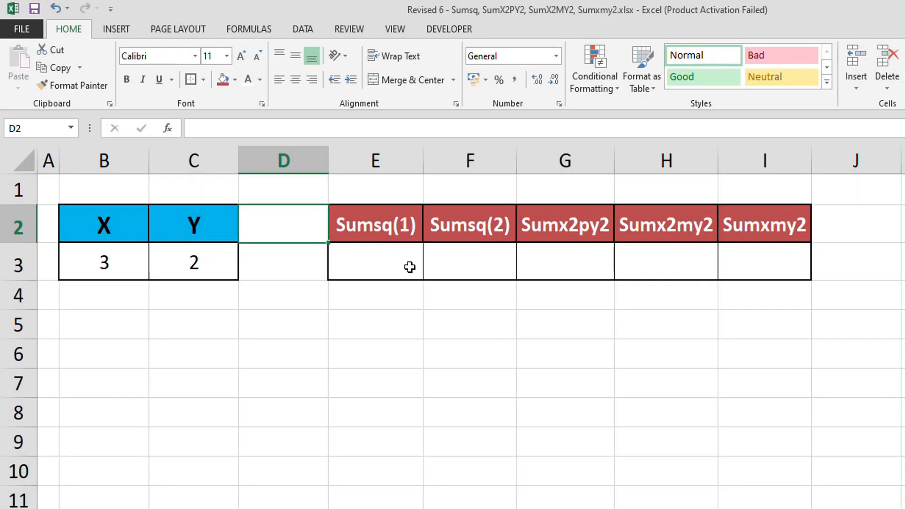
Step: Enter a SUMSQ formula in cell E3 under Sumsq(1) that squares only the X value in B3
left_click(410, 267)
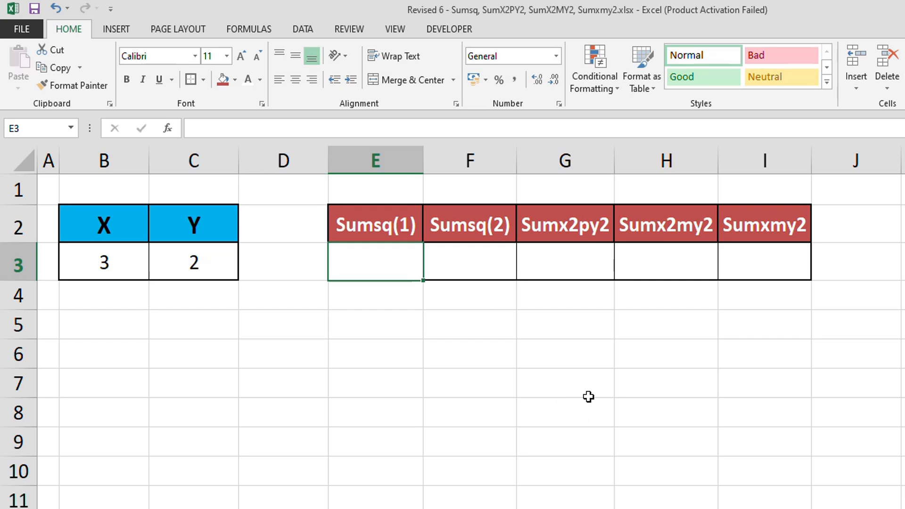
type("=sumsq(")
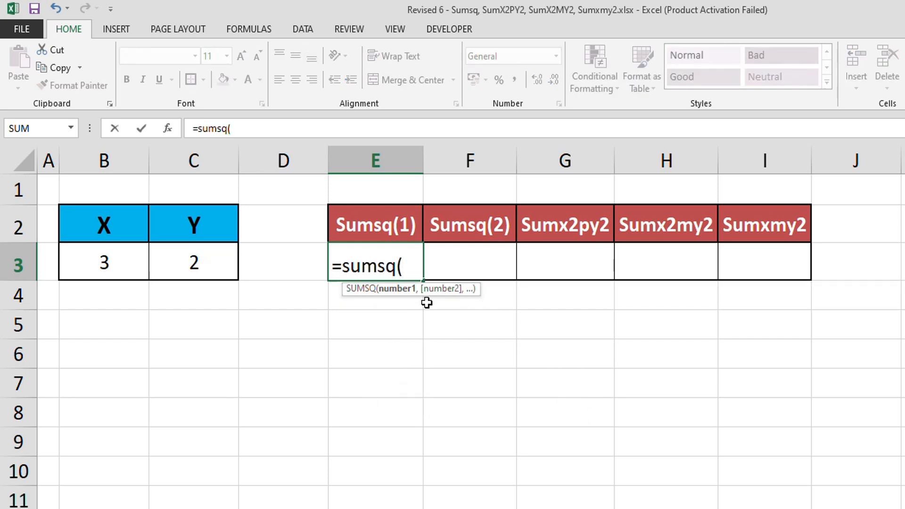
left_click(139, 267)
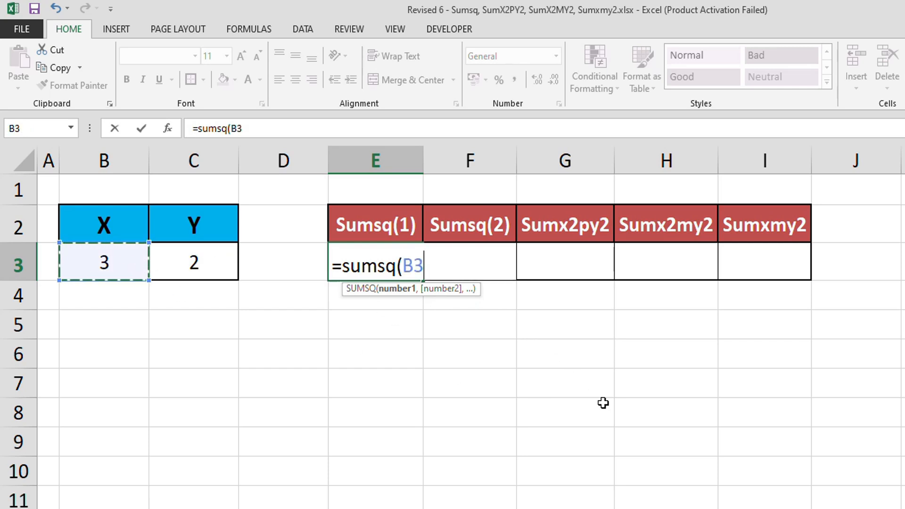
type(")")
key("Return")
key("Up")
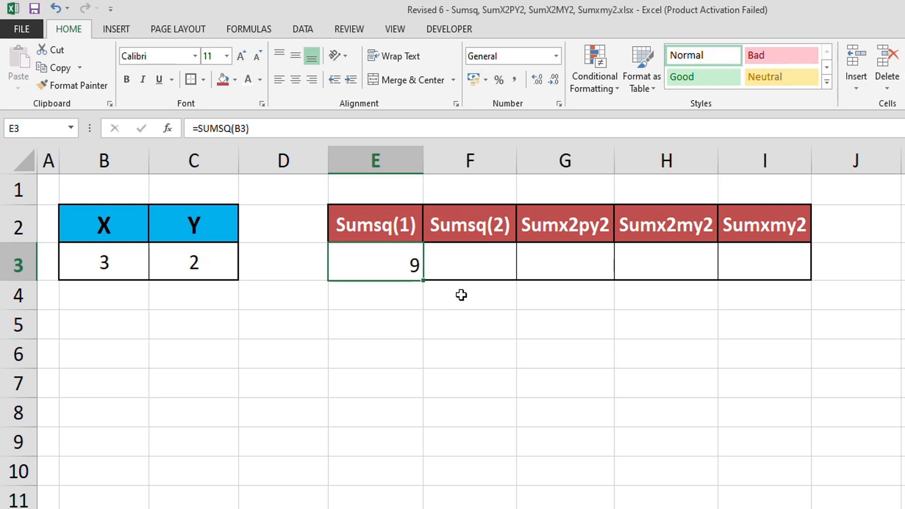
Step: Enter a SUMSQ formula in cell F3 under Sumsq(2) that sums the squares of the range B3:C3
left_click(447, 268)
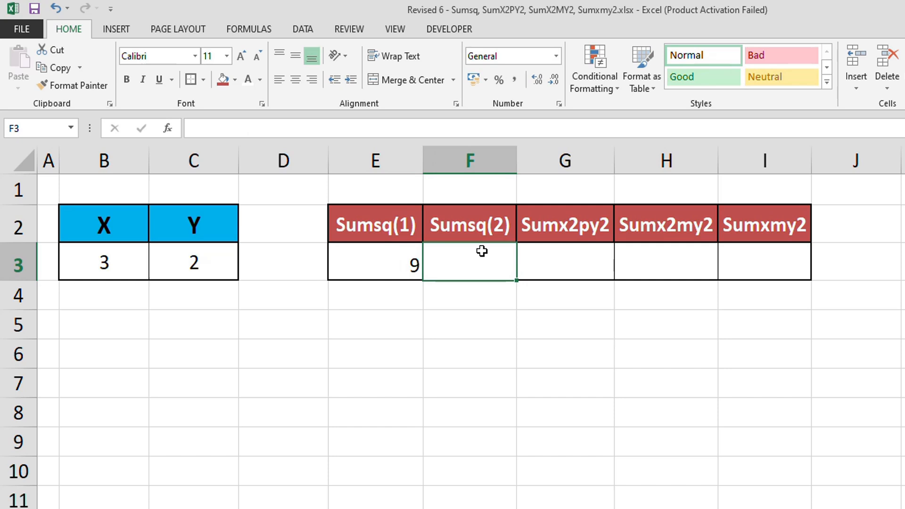
type("=")
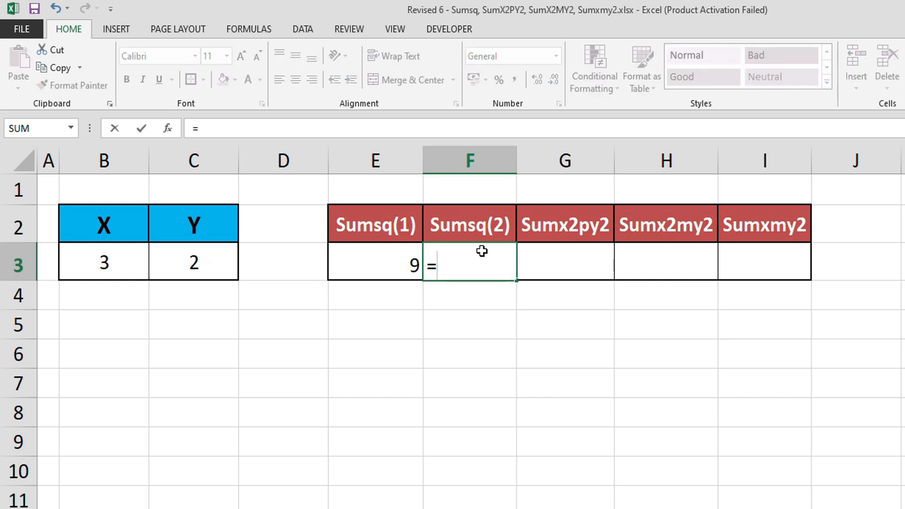
type("sumsq")
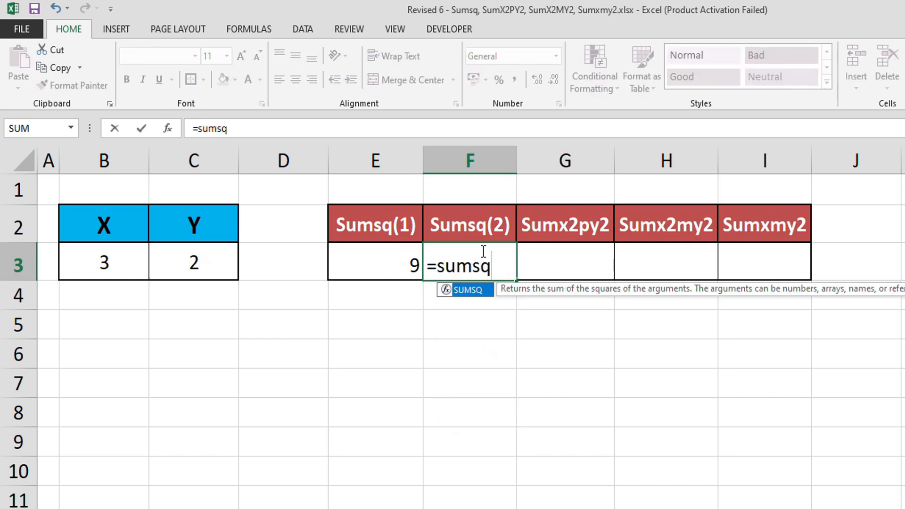
type("(")
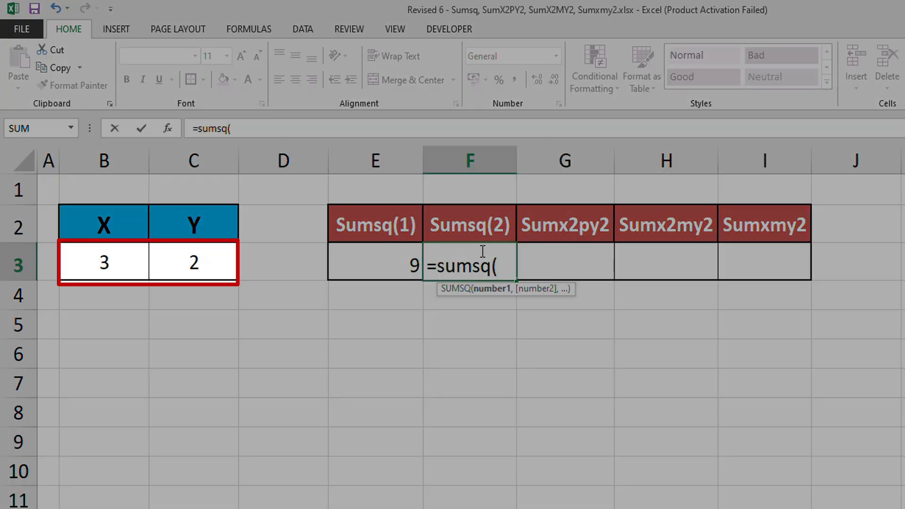
left_click_drag(121, 262, 171, 275)
type(")")
key("Return")
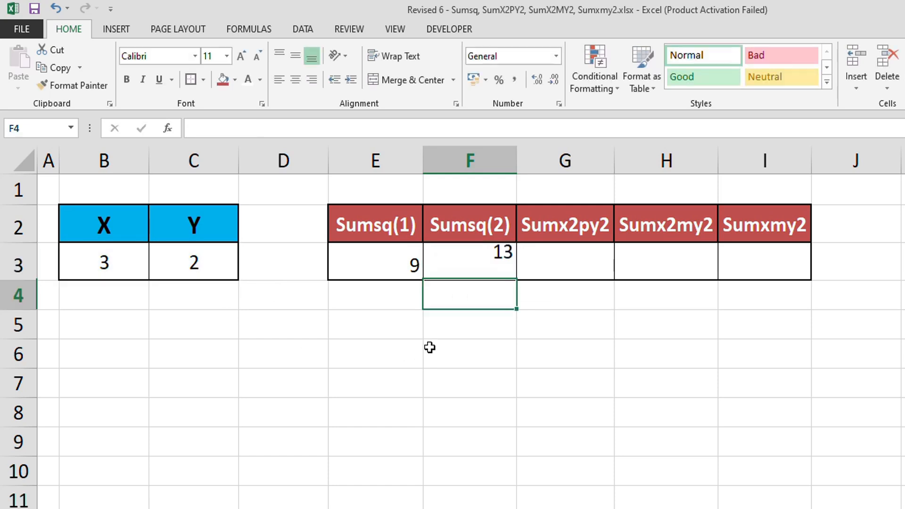
left_click(467, 249)
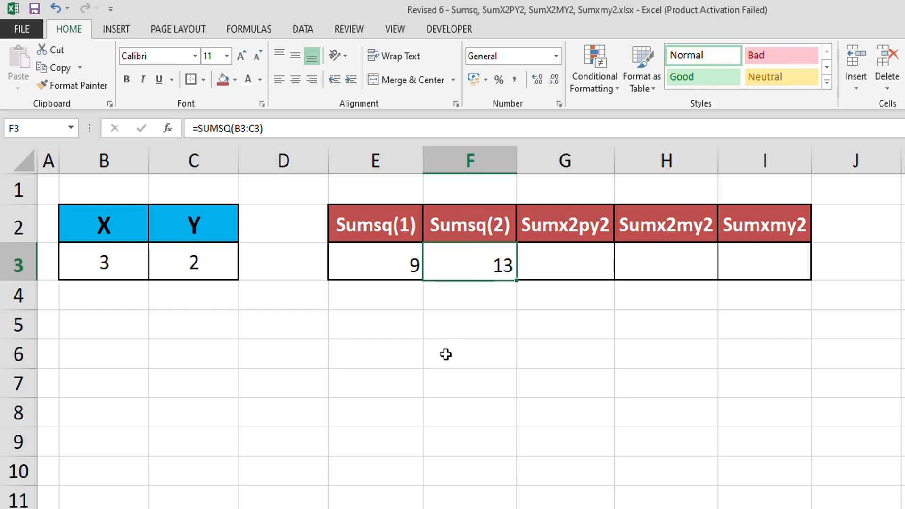
Step: Enter a SUMX2PY2 formula in cell G3 using B3 as the x array and C3 as the y array
left_click(573, 226)
left_click(574, 271)
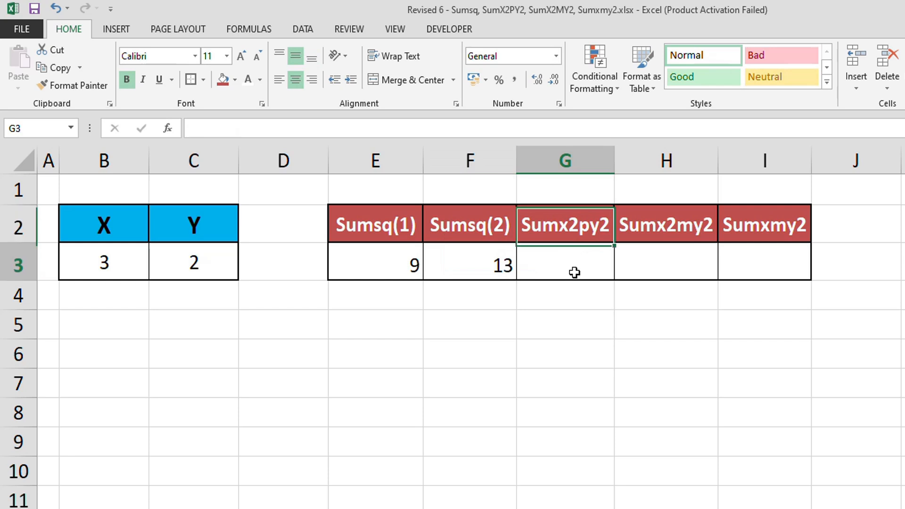
type("=sumx2py2(")
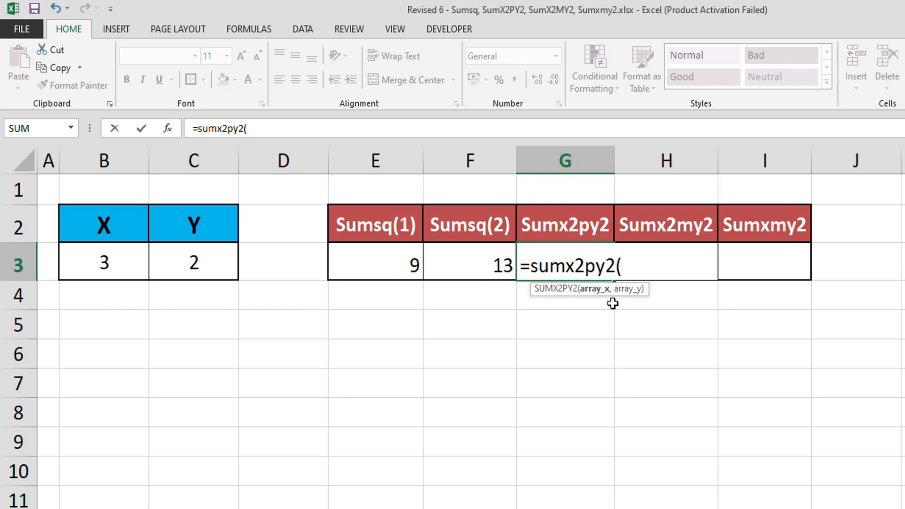
left_click(90, 269)
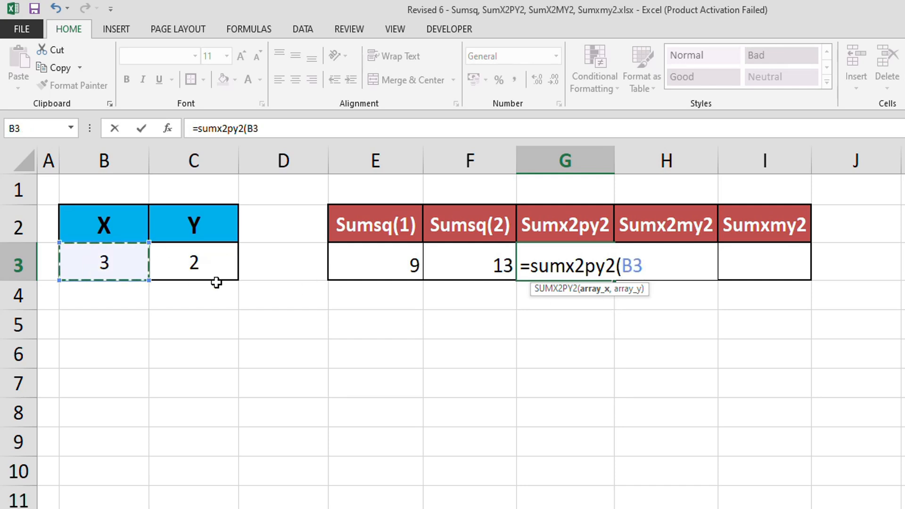
type(",")
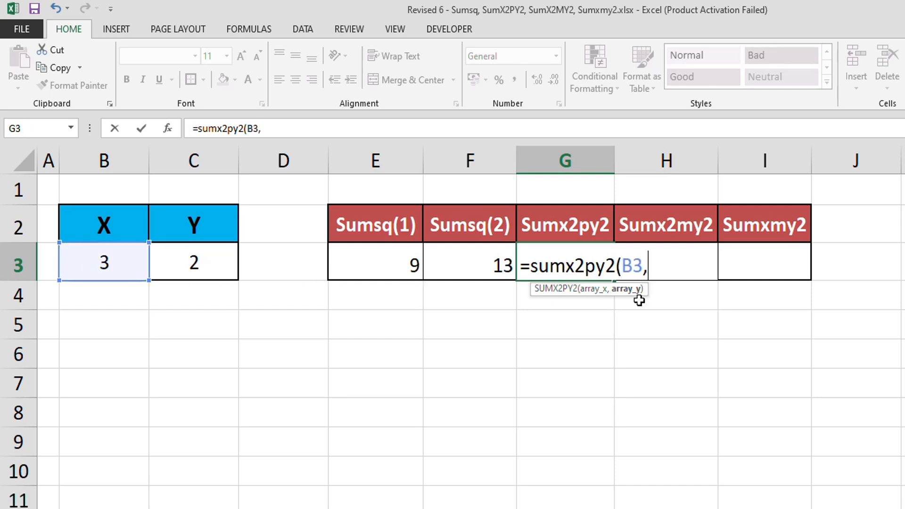
left_click(197, 264)
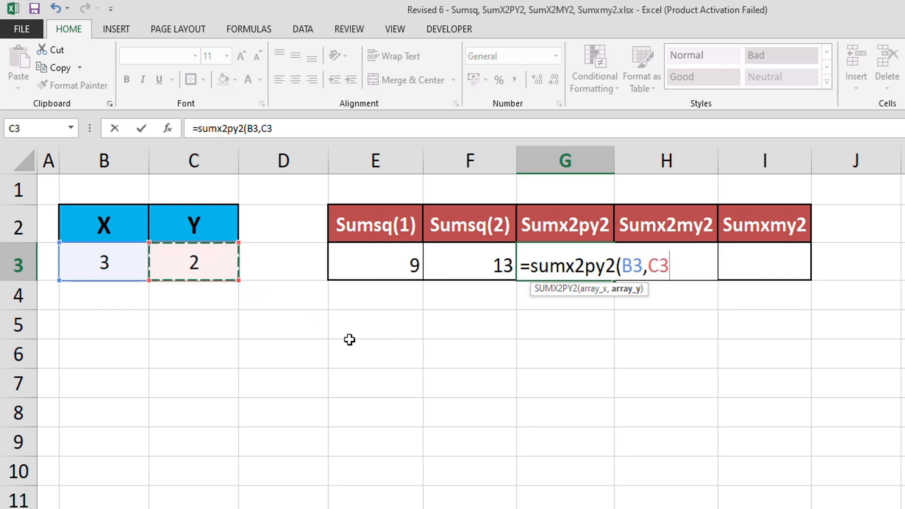
type(")")
key("Return")
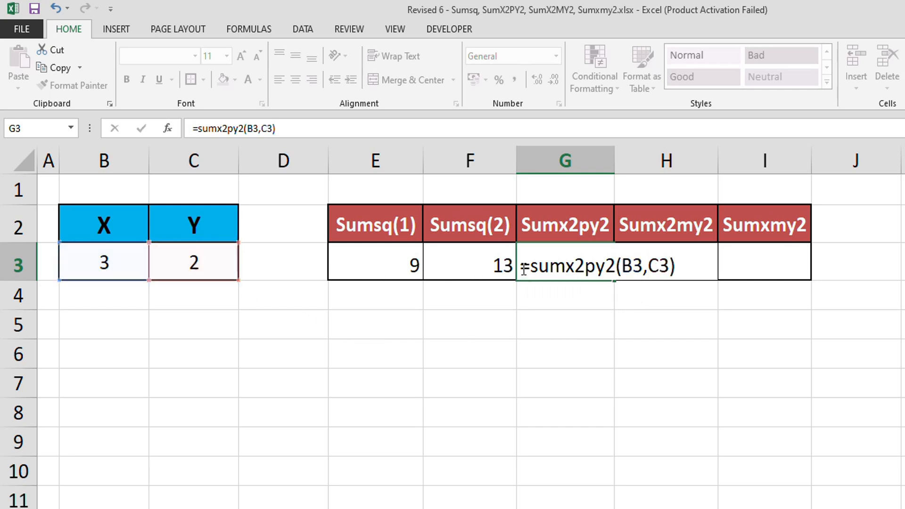
left_click(524, 265)
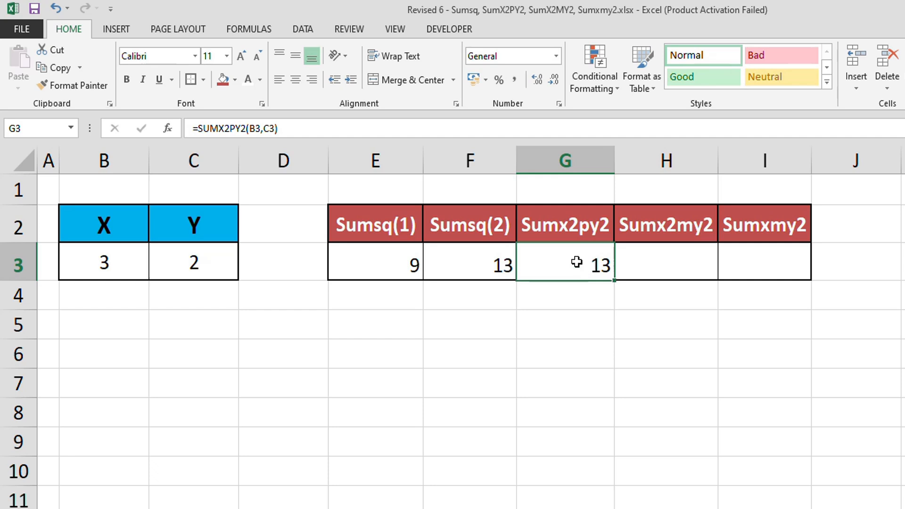
Step: Edit the SUMX2PY2 formula in G3, replacing its y array argument with 0
left_click(276, 129)
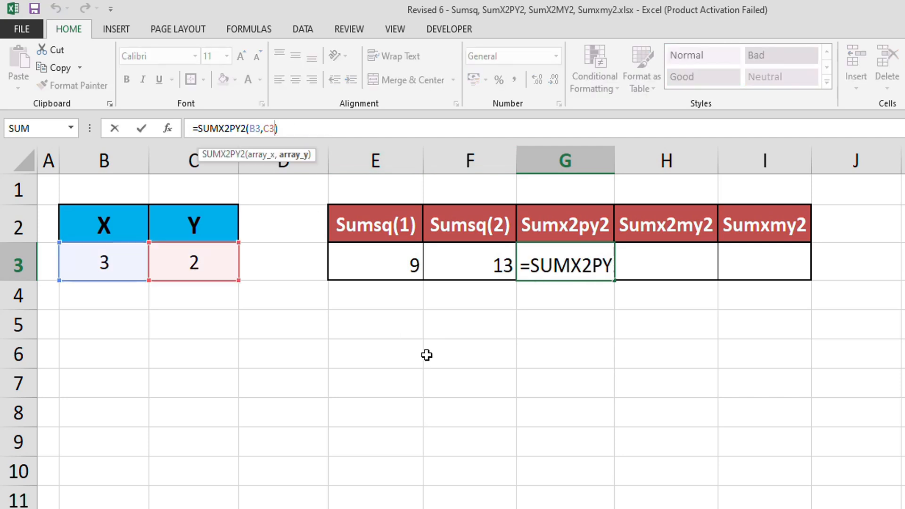
key("BackSpace")
key("BackSpace")
type("0")
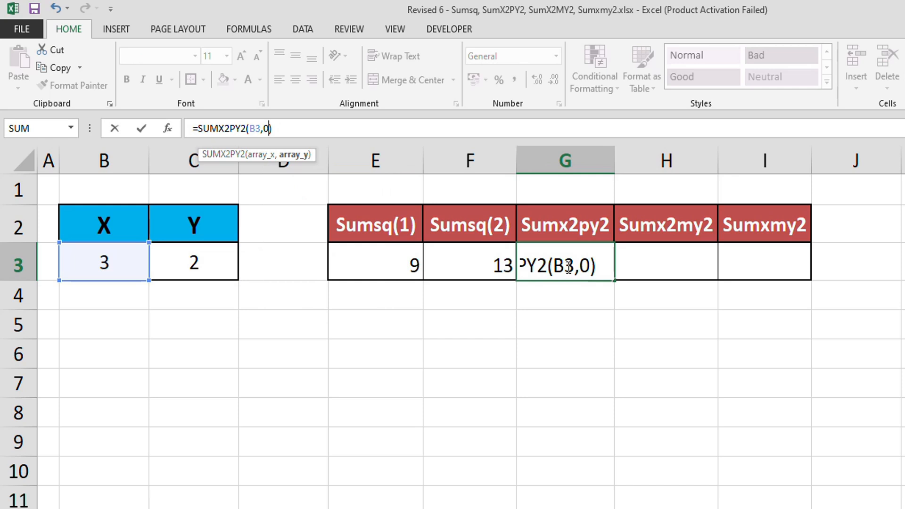
key("Return")
left_click(569, 265)
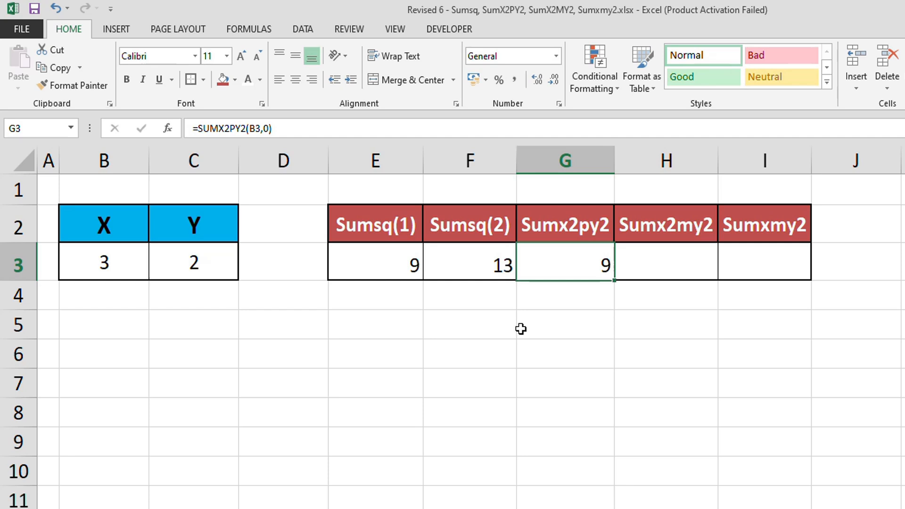
Step: Enter a SUMX2MY2 formula in cell H3 using B3 as the x array and C3 as the y array
left_click(684, 278)
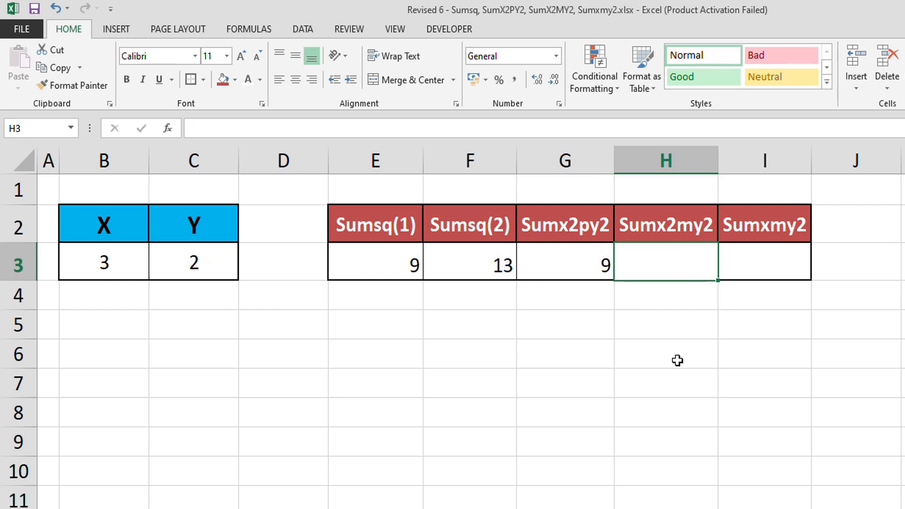
type("=sumx2my2(")
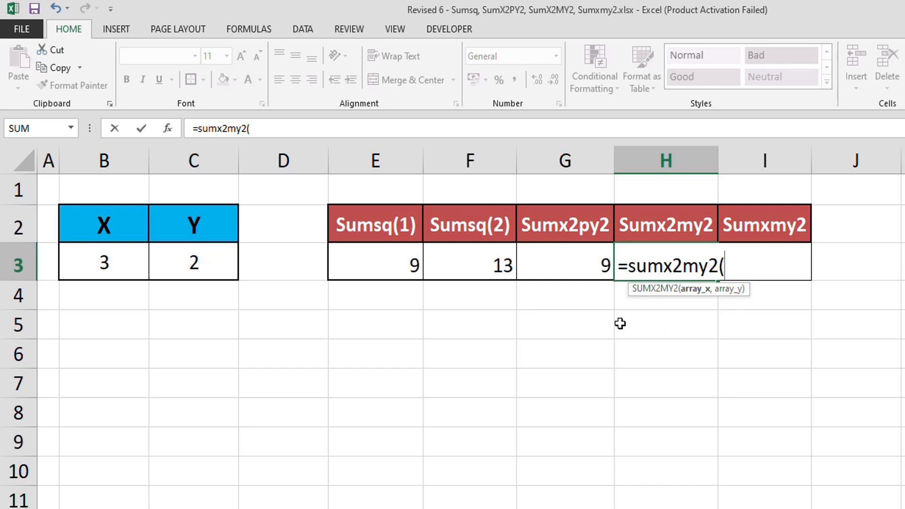
left_click(127, 257)
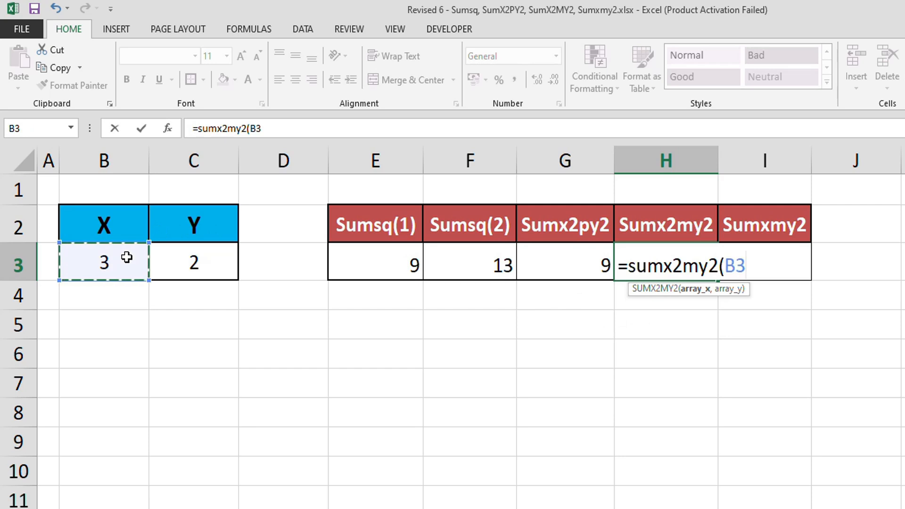
type(",")
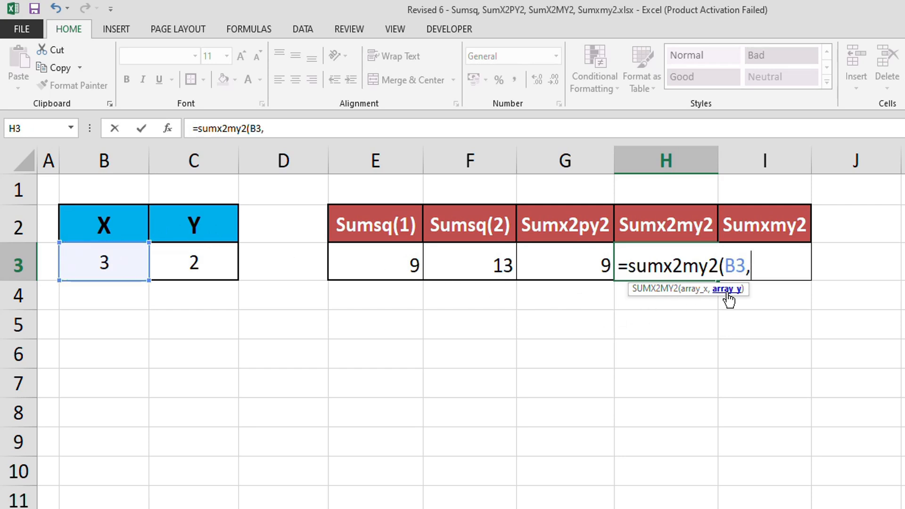
left_click(209, 269)
type(")")
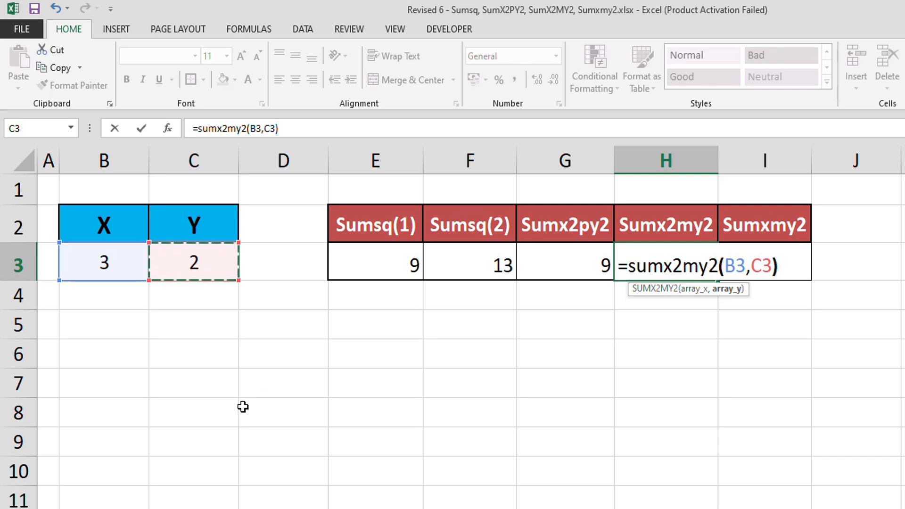
key("Return")
key("Up")
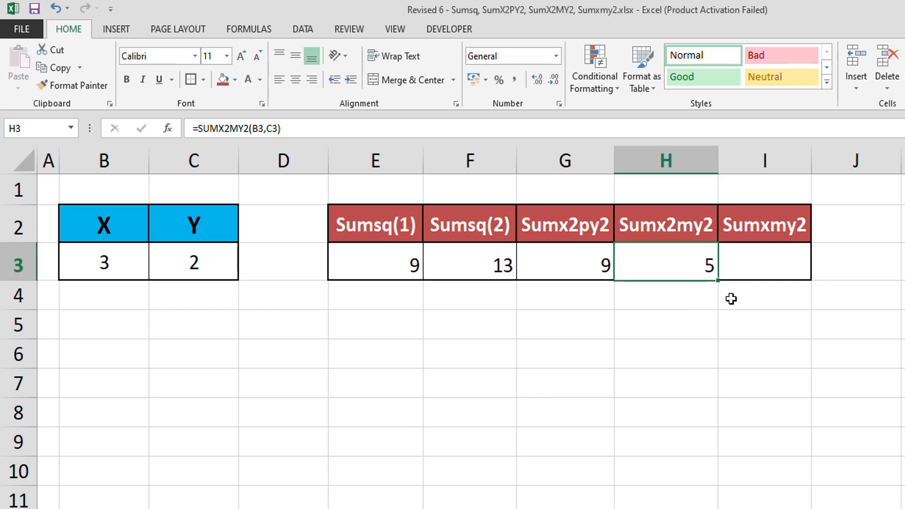
Step: Enter a SUMXMY2 formula in cell I3 using B3 as the x array and C3 as the y array
left_click(773, 273)
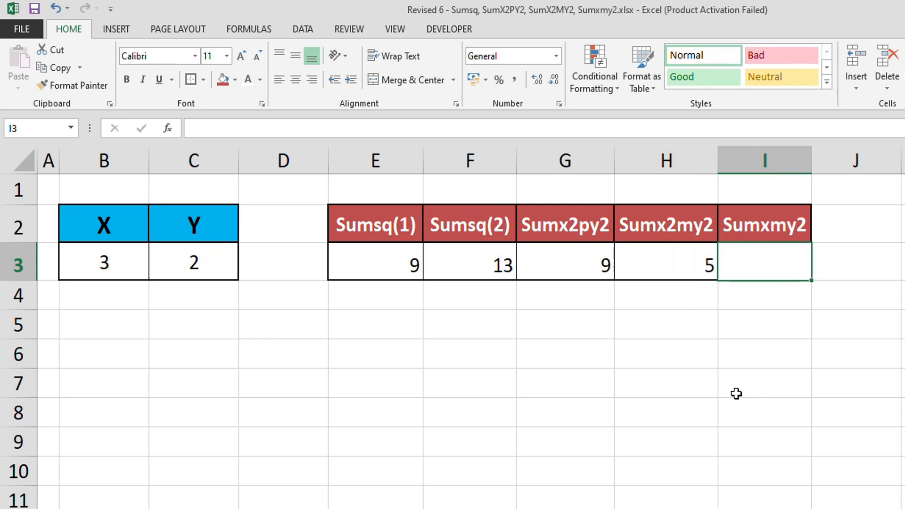
type("=sumxmy")
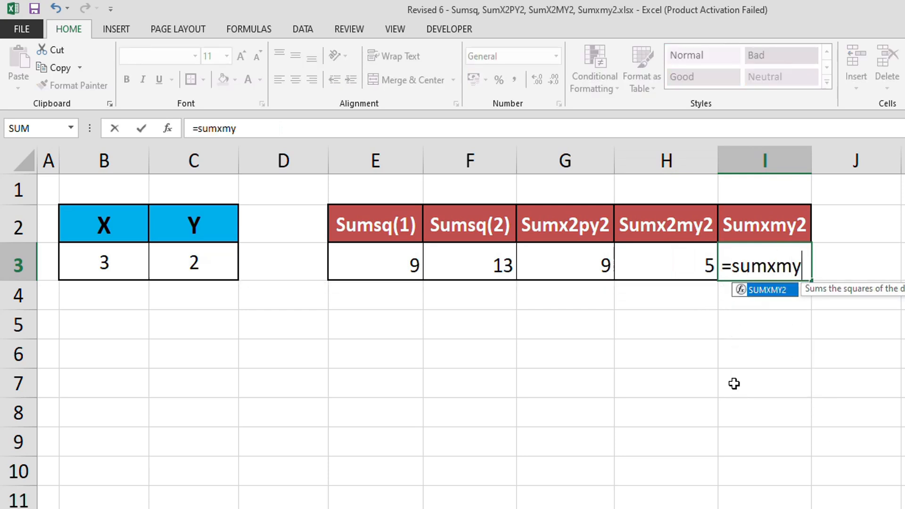
type("2(")
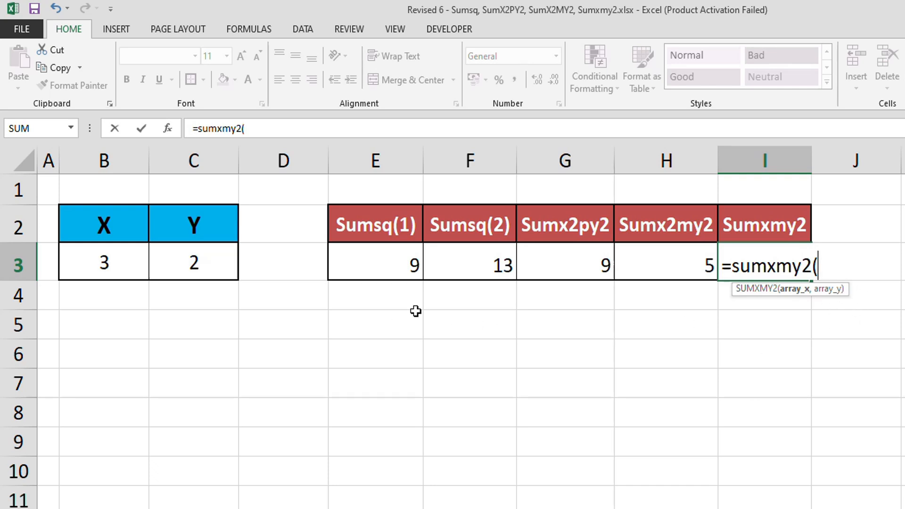
left_click(122, 266)
type(",")
left_click(189, 257)
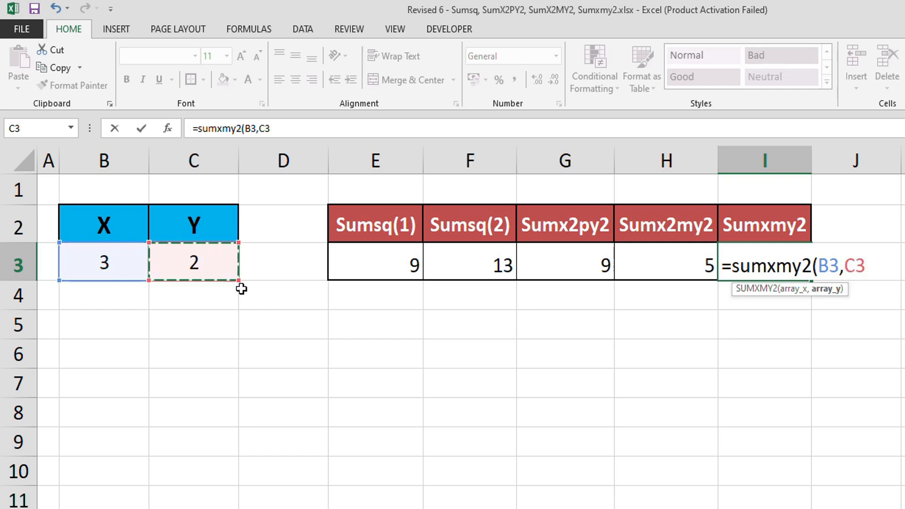
type(")")
key("Return")
key("Up")
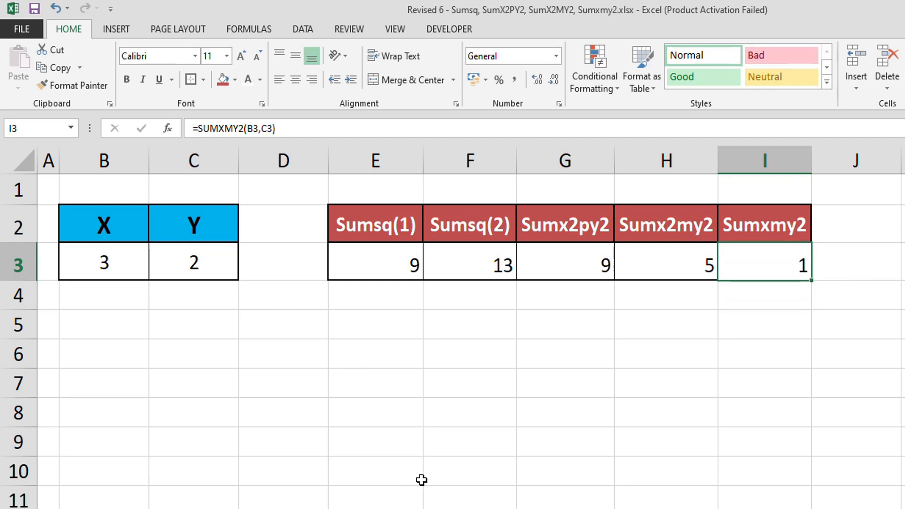